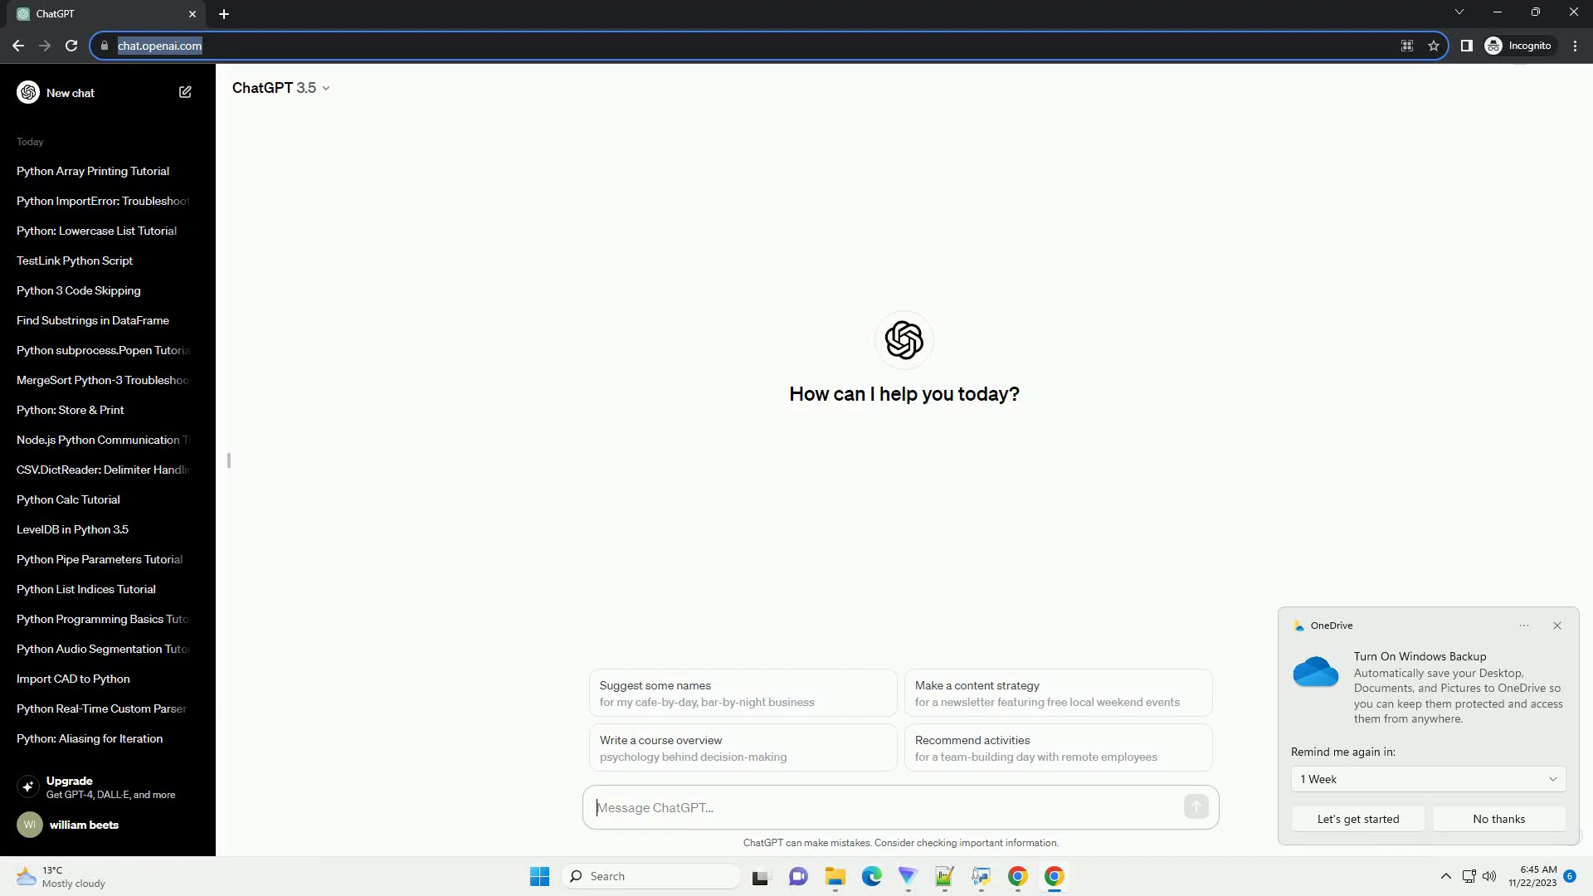
pyautogui.write('write an informative tutorial about python twisted: How to send session id when a new client connects? with code example')
# - Submit the prompt requesting a Python Twisted tutorial on sending session IDs to new clients
pyautogui.press('Return')
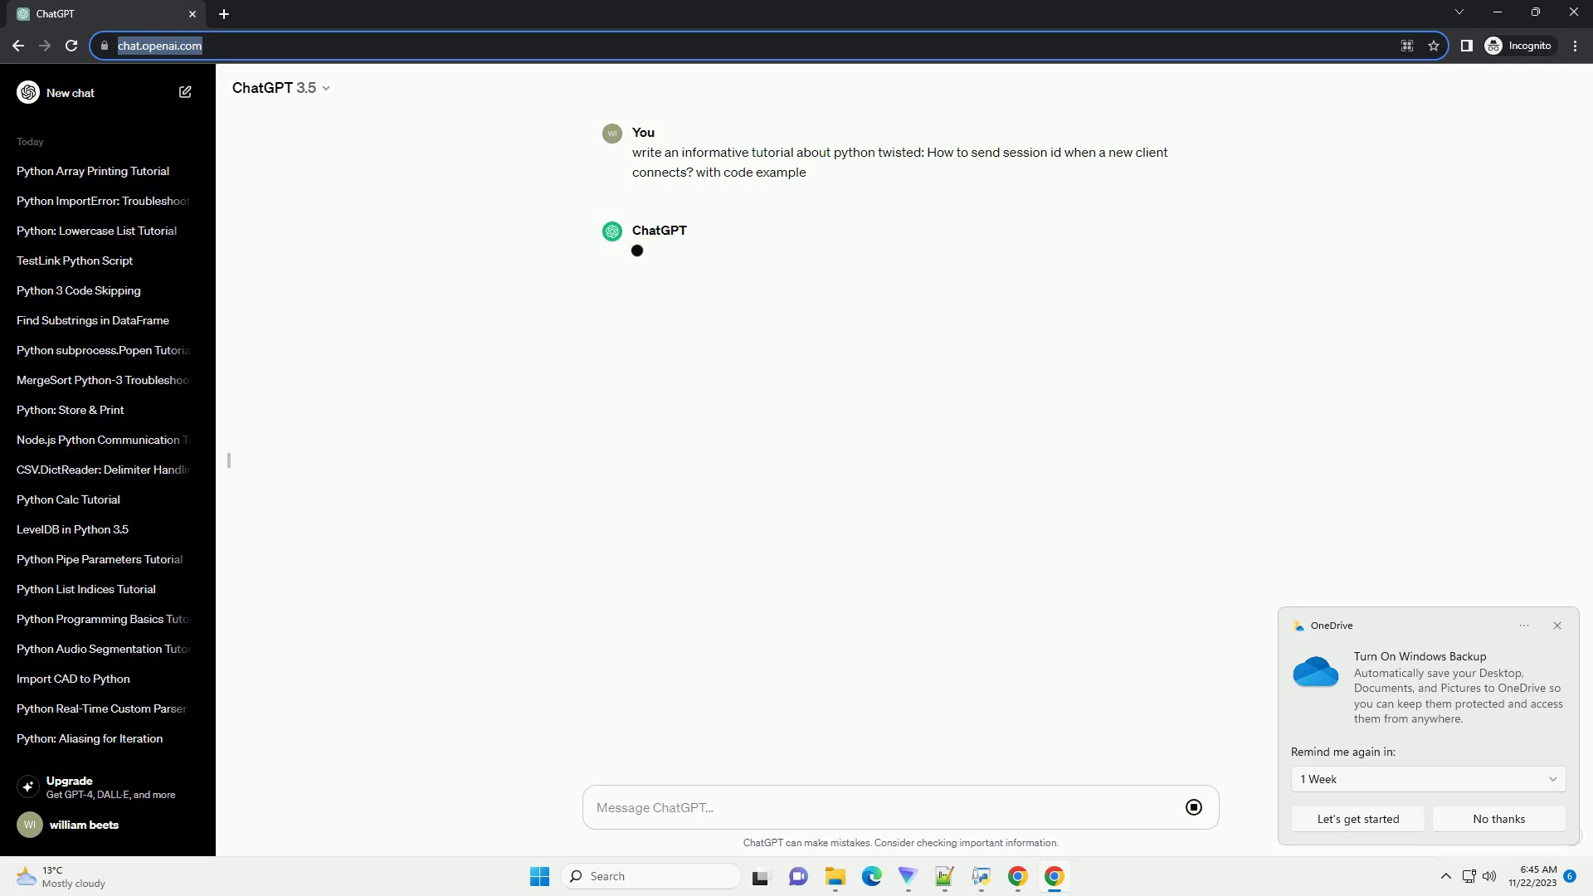